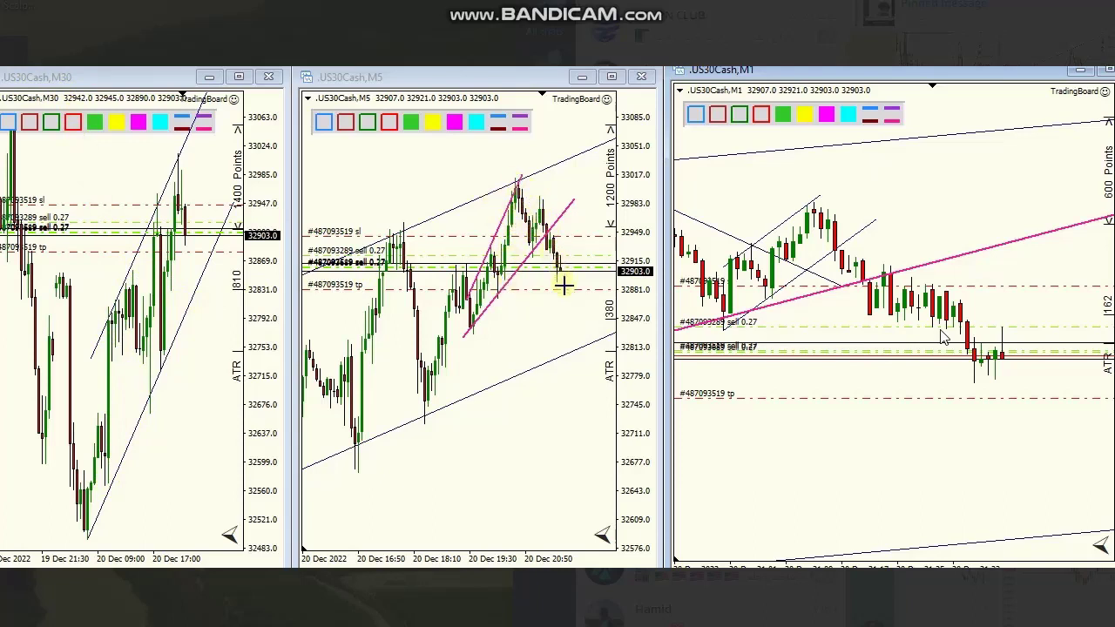
Step: Draw a green falling trend line over the US30 M5 highs and a green descending channel around the recent M1 candles
left_click_drag(515, 178, 605, 252)
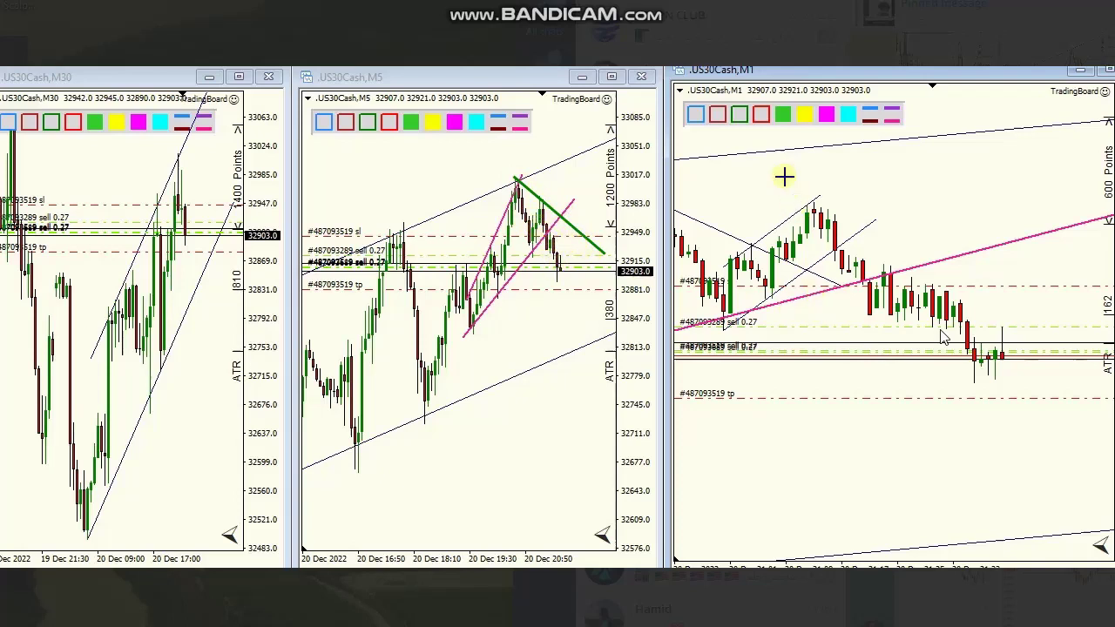
left_click_drag(811, 199, 1054, 362)
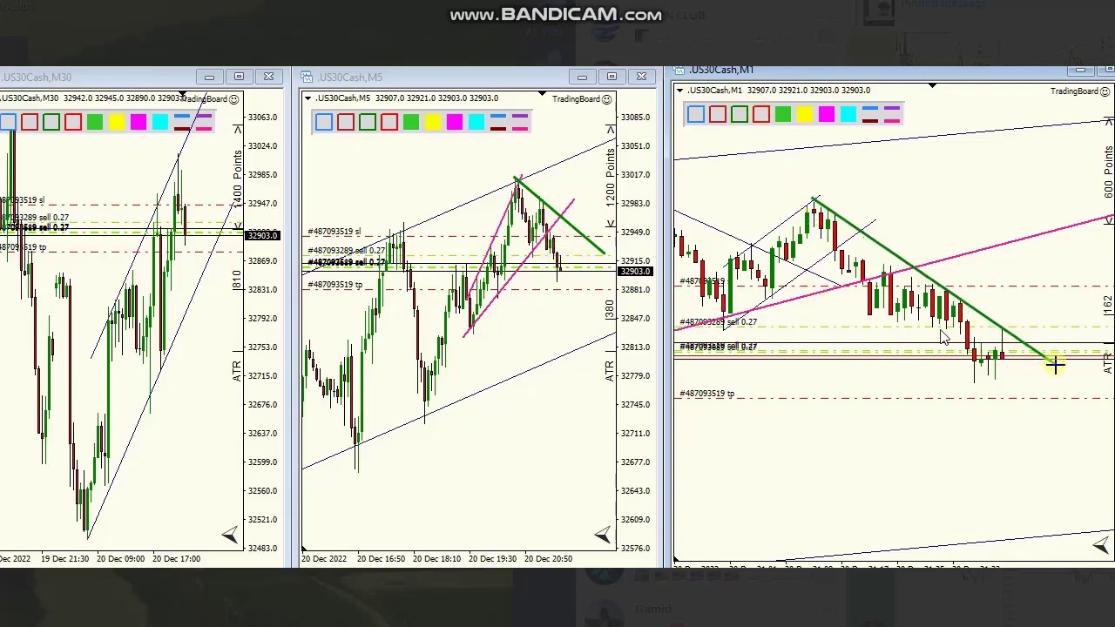
left_click_drag(821, 264, 1041, 450)
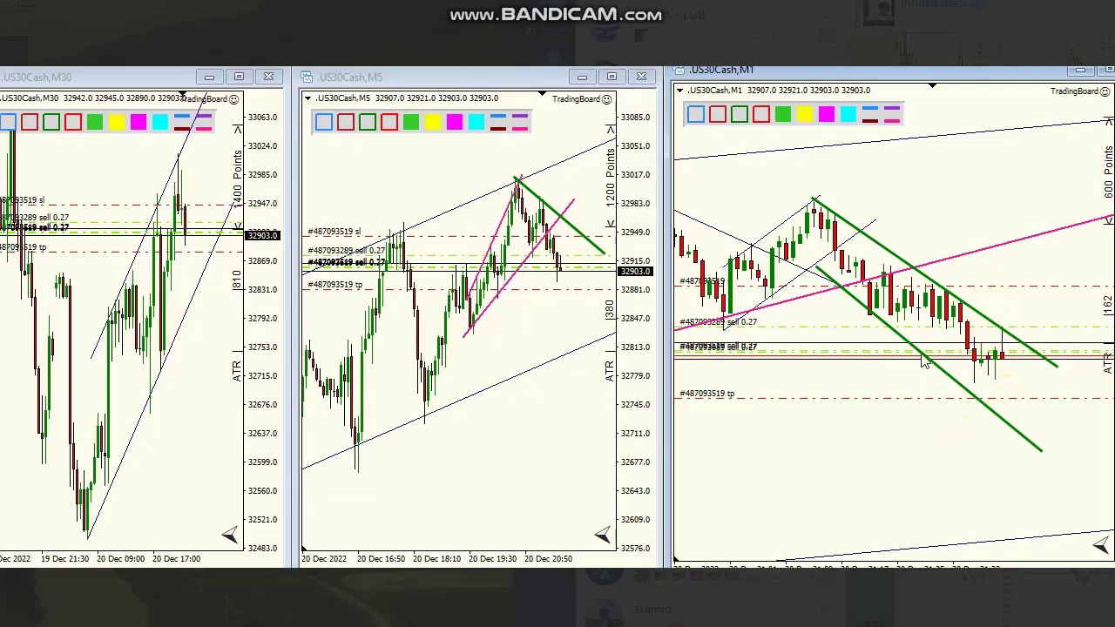
left_click_drag(925, 353, 926, 403)
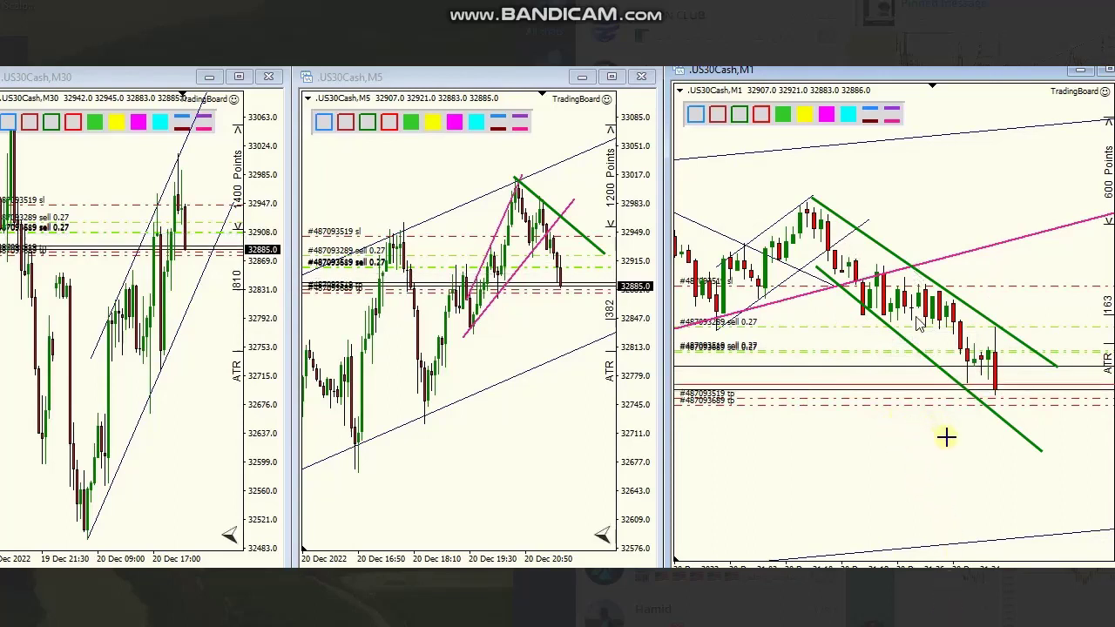
right_click(832, 330)
key("Escape")
right_click(779, 341)
left_click(805, 360)
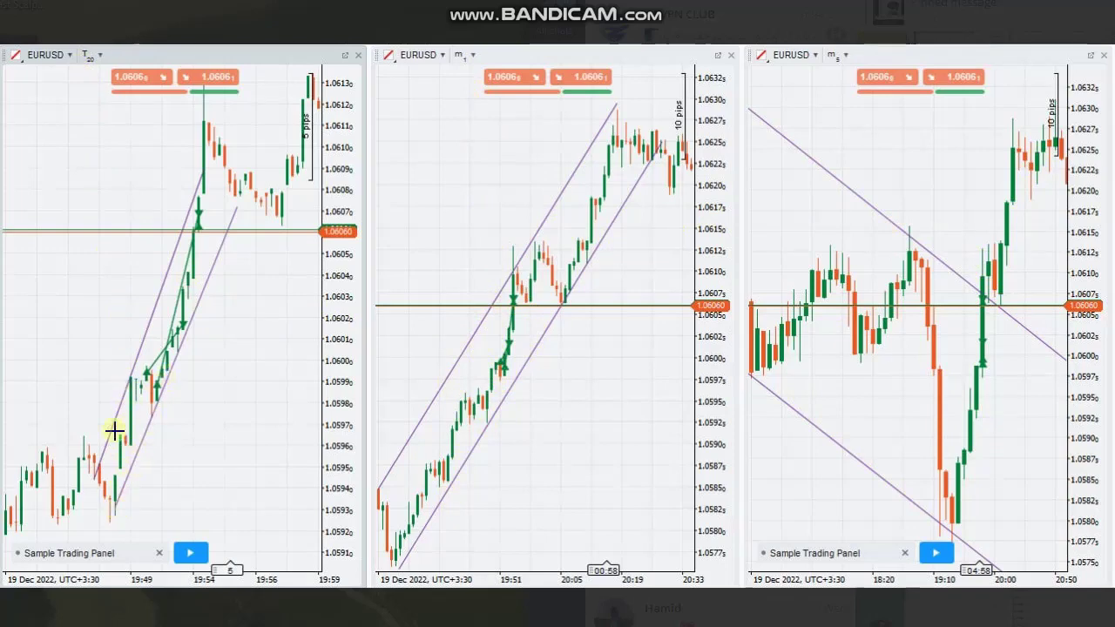
Step: Point four red arrows at the trade markers inside the rising channel on the EURUSD 20-tick chart
left_click(153, 384)
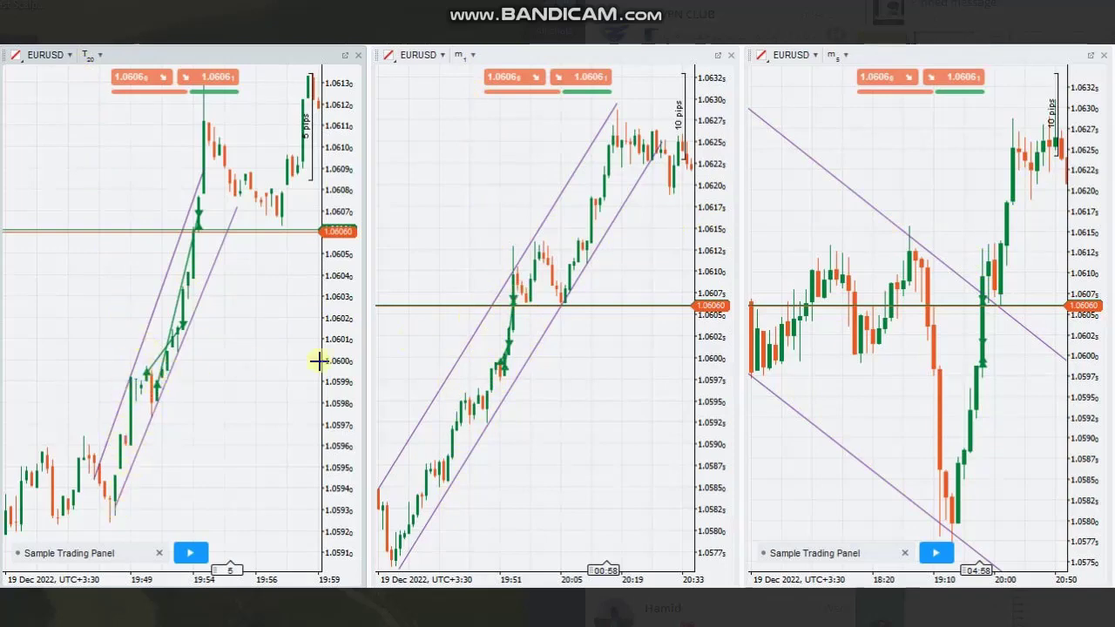
left_click_drag(6, 367, 135, 371)
left_click_drag(50, 403, 139, 389)
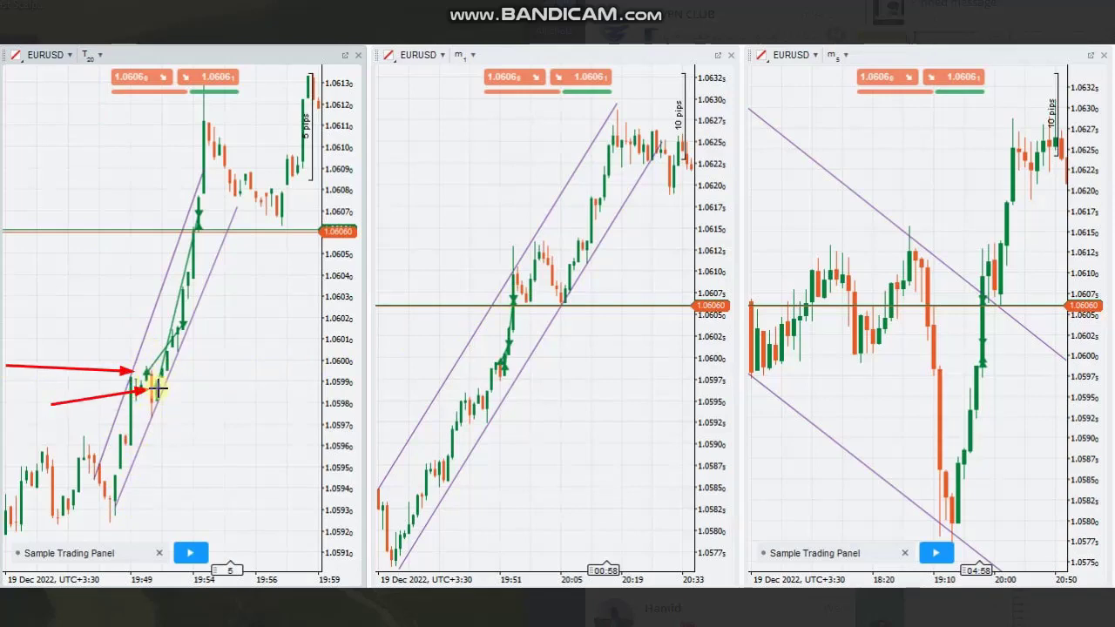
left_click_drag(277, 337, 186, 324)
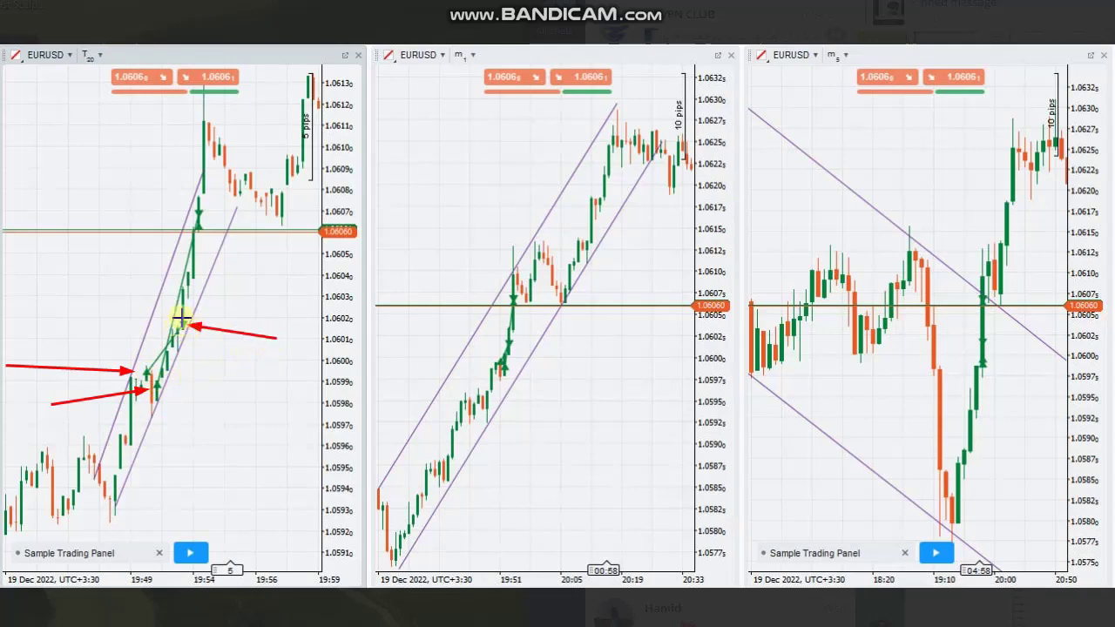
left_click_drag(283, 279, 196, 205)
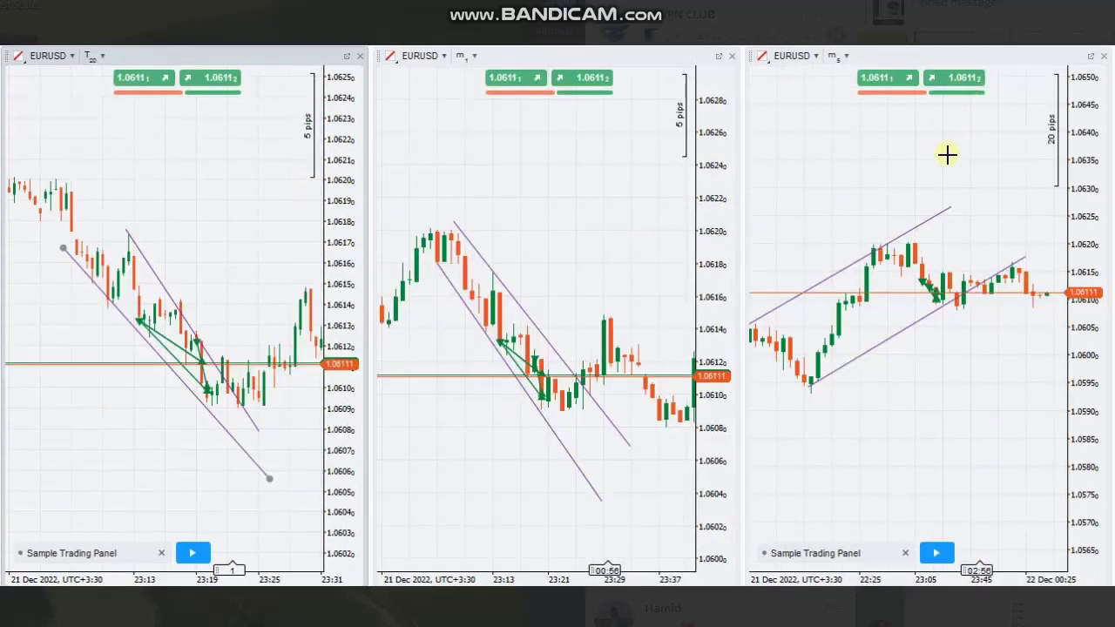
left_click(934, 285)
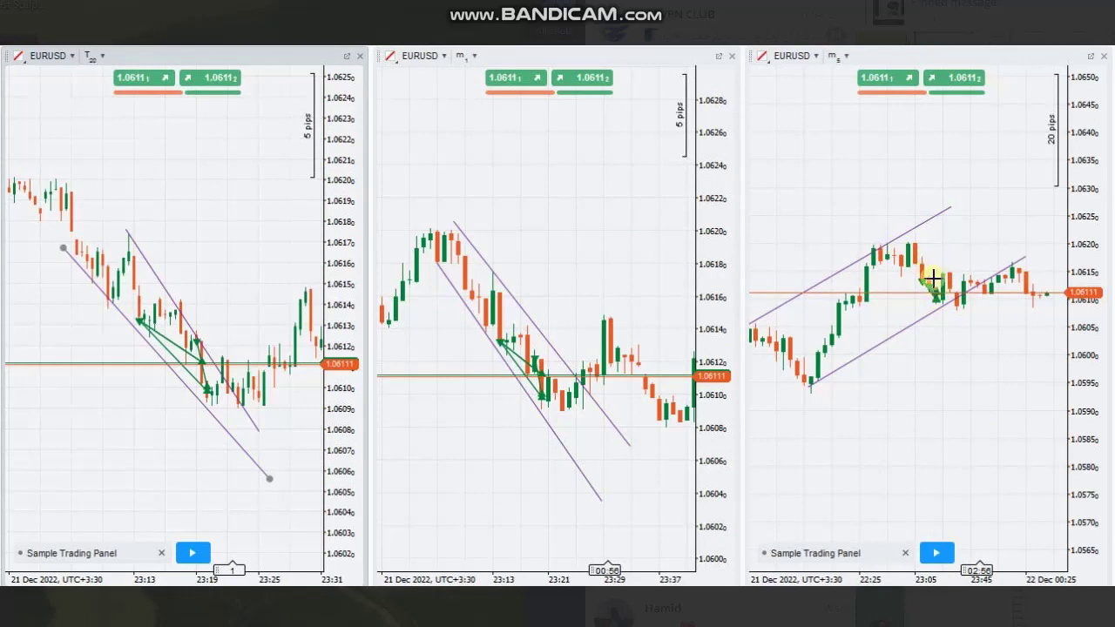
left_click(551, 373)
left_click(495, 334)
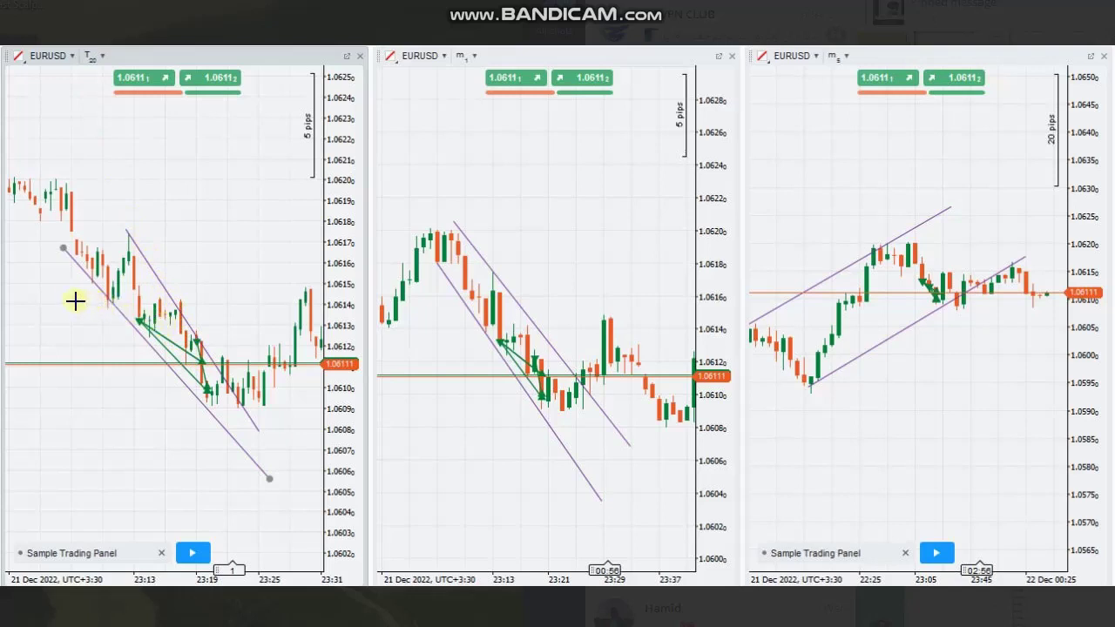
Step: Draw a nearly horizontal green line at the broken low on the falling EURUSD tick chart and point red arrows at its trade markers
left_click_drag(48, 297, 201, 301)
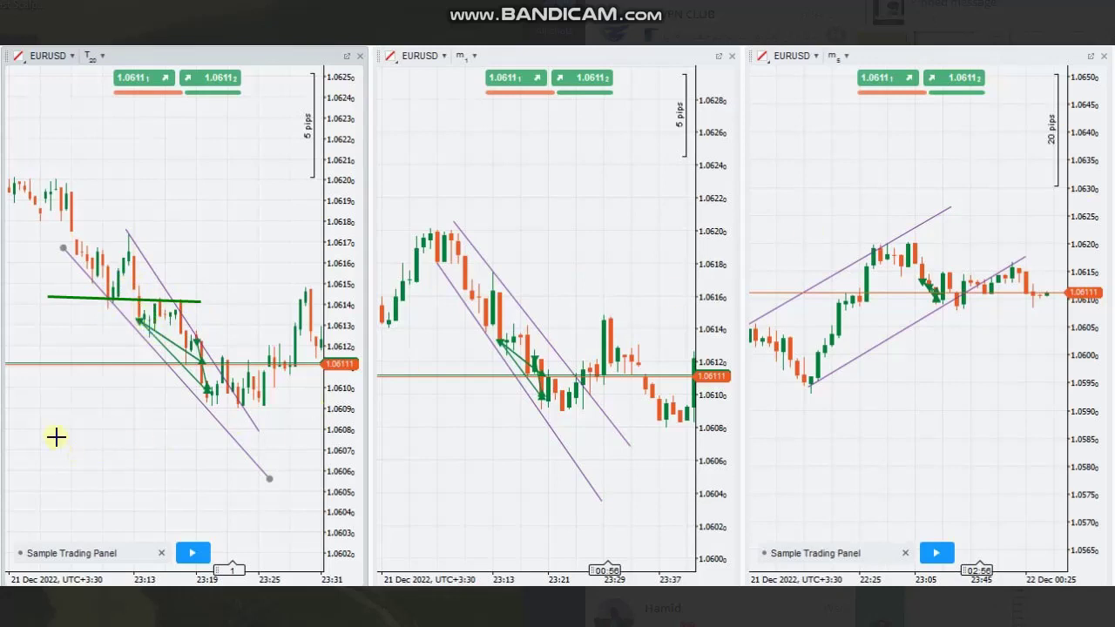
left_click_drag(47, 423, 130, 330)
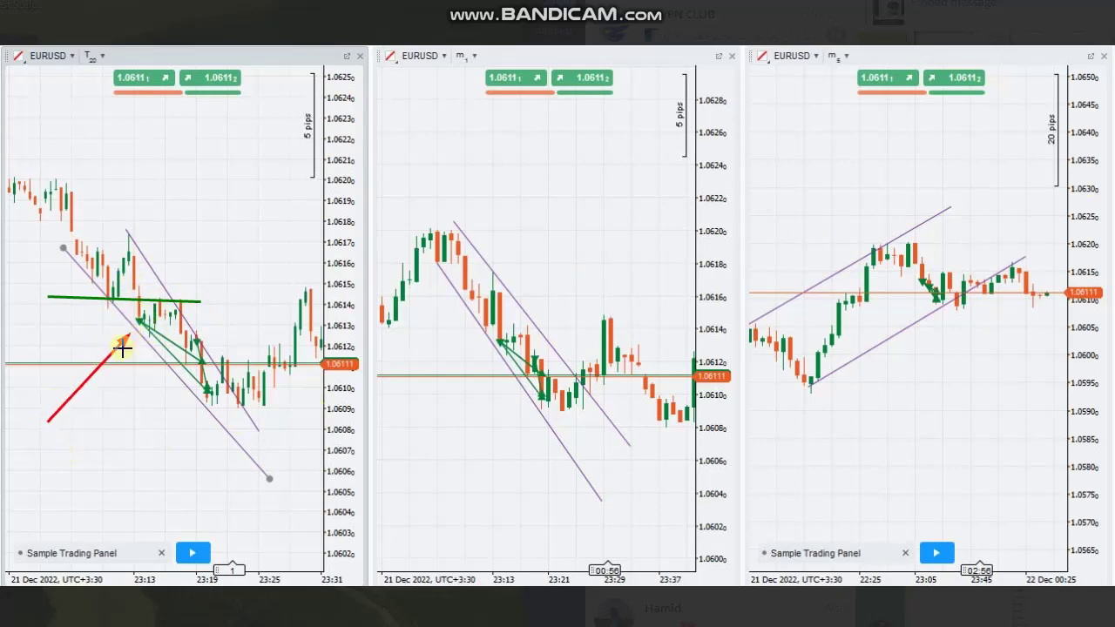
left_click_drag(75, 440, 185, 347)
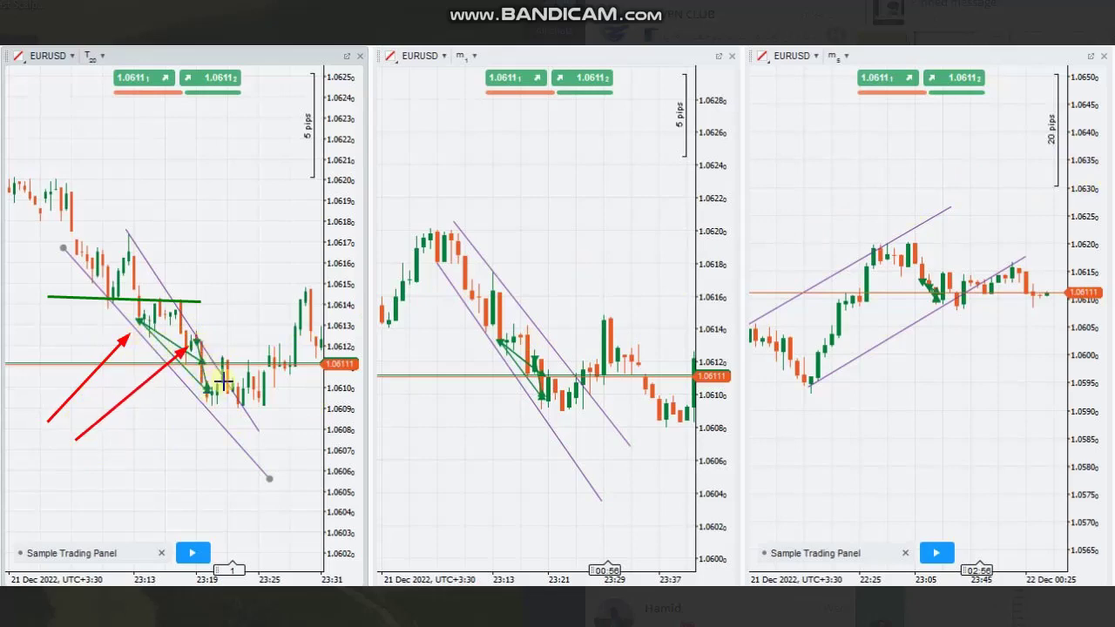
left_click_drag(272, 310, 206, 355)
left_click_drag(296, 375, 213, 393)
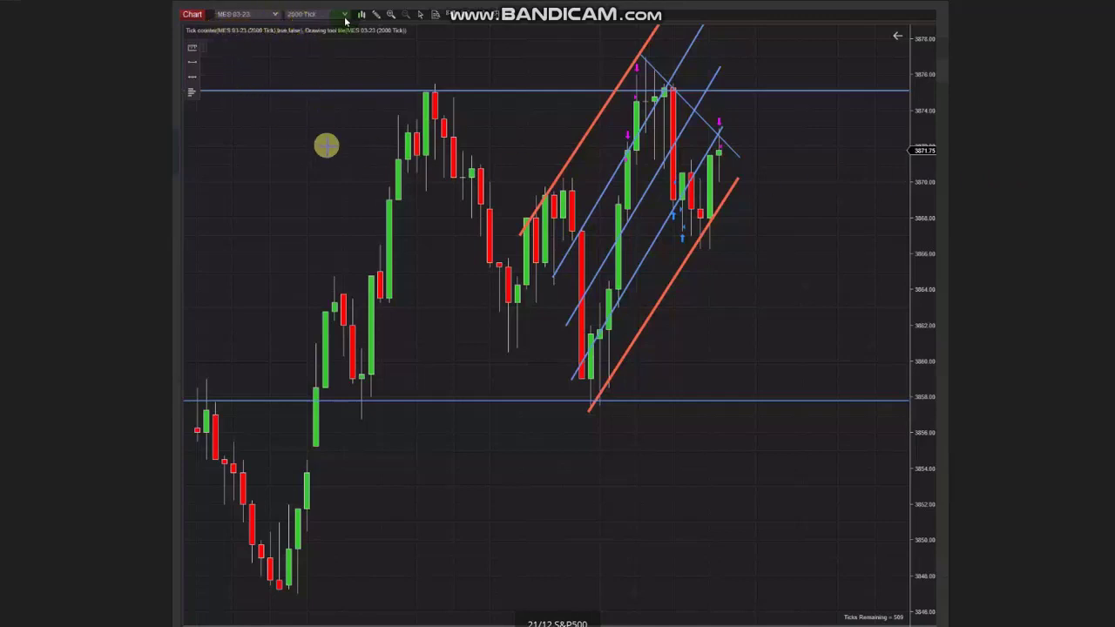
Step: Draw two green rising lines on the MES 03-23 2000-tick chart, one along the major lows and one along the highs
left_click(277, 590)
left_click(889, 231)
left_click(186, 343)
left_click(522, 13)
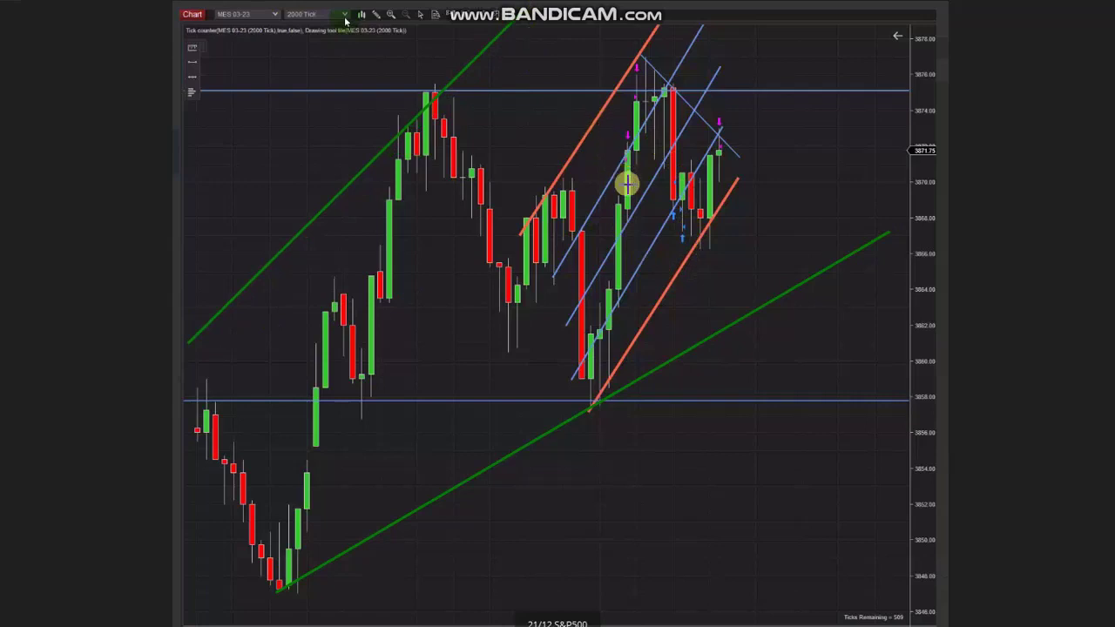
Step: Show the MES 03-23 500-tick chart and point red arrows at the sell and buy markers near the channel lines
key("Right")
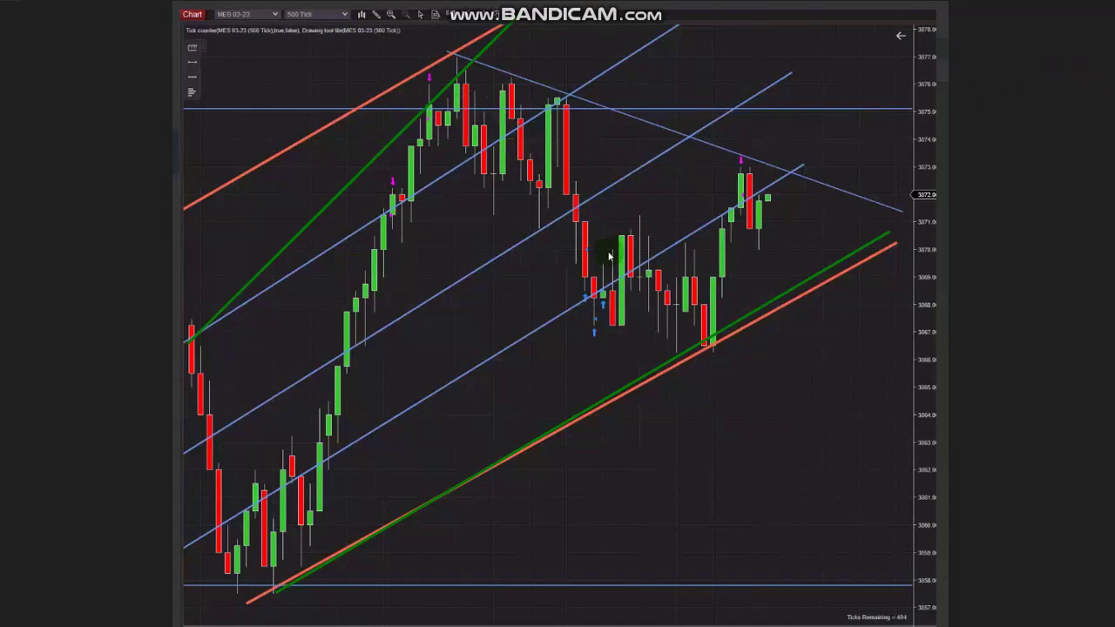
left_click_drag(306, 158, 385, 206)
left_click_drag(331, 75, 418, 113)
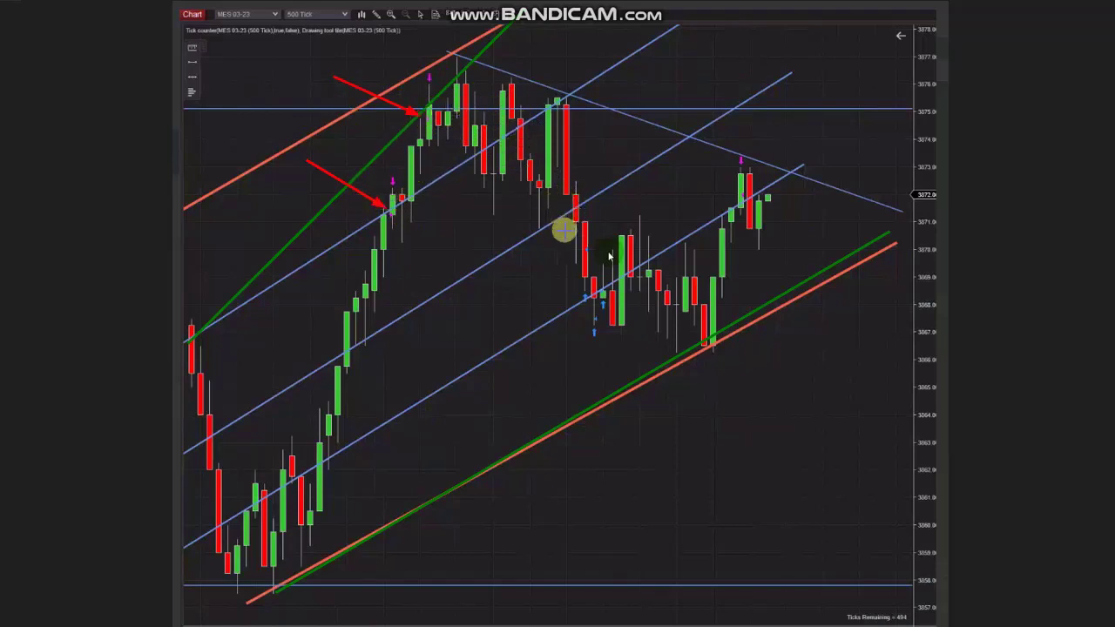
left_click_drag(481, 248, 567, 251)
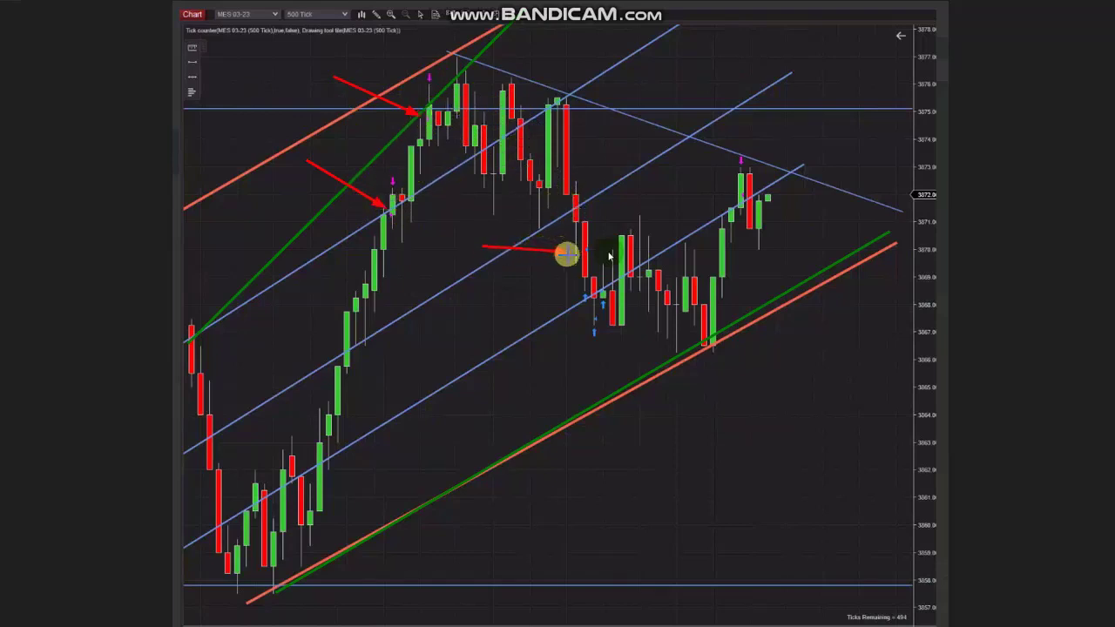
left_click_drag(492, 320, 582, 317)
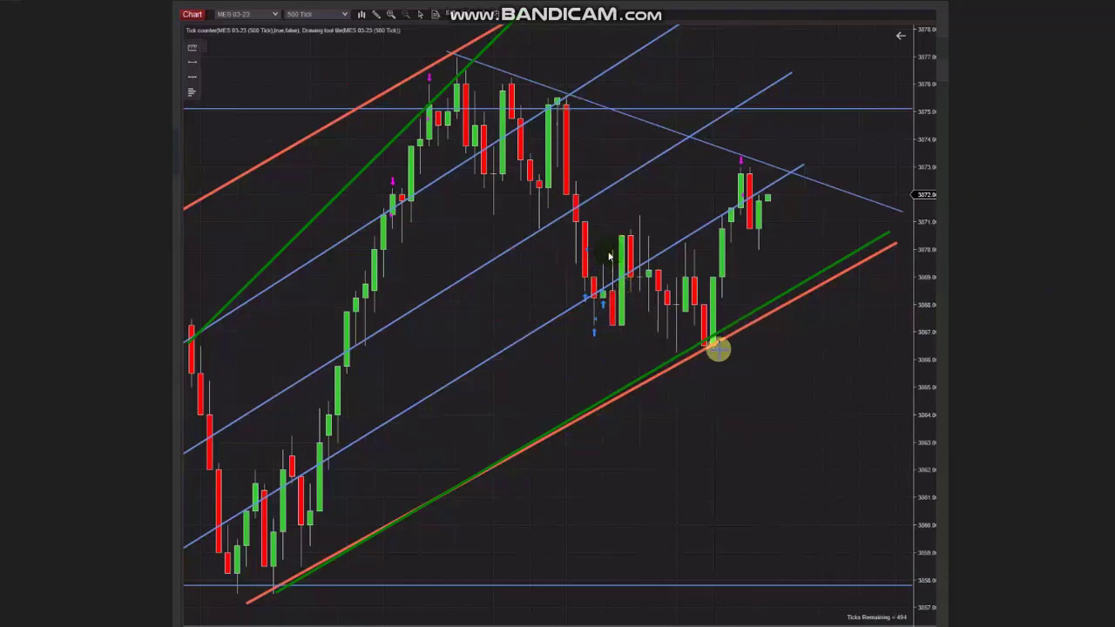
left_click_drag(685, 388, 608, 298)
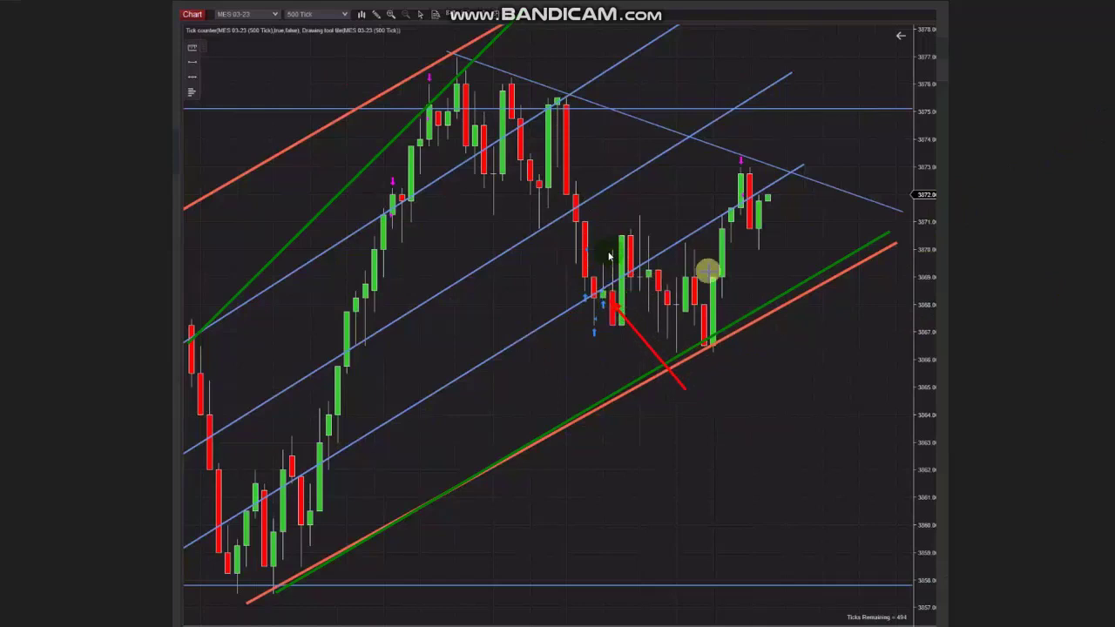
left_click_drag(791, 295, 752, 210)
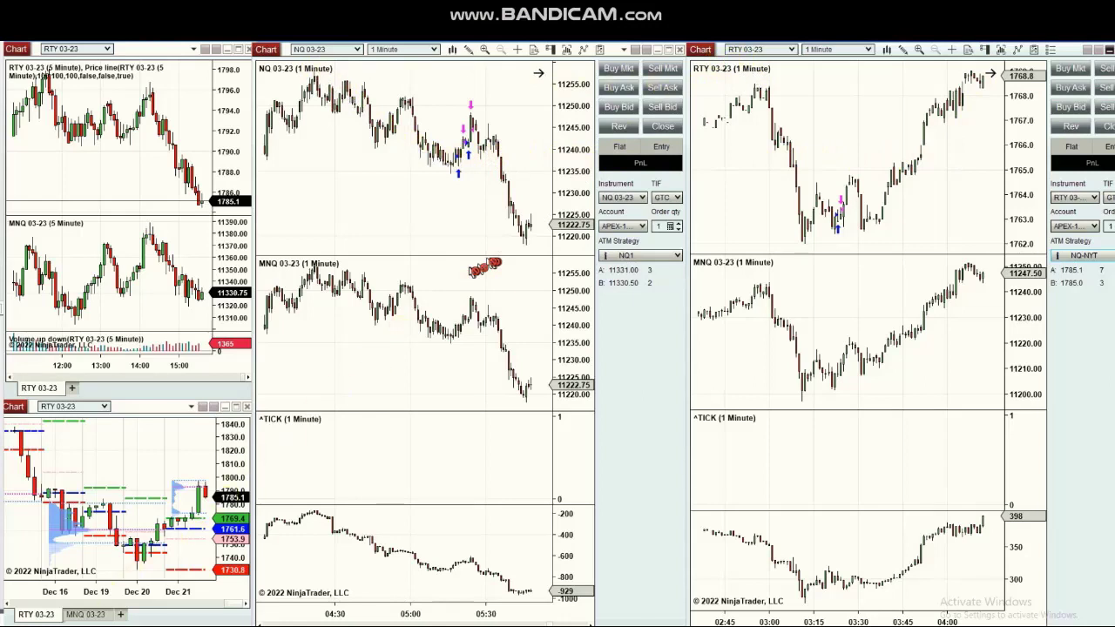
Step: Examine the buy and sell markers on the NQ and RTY 1-minute charts, reviewing the NQ trades through the rest of the session
middle_click(457, 169)
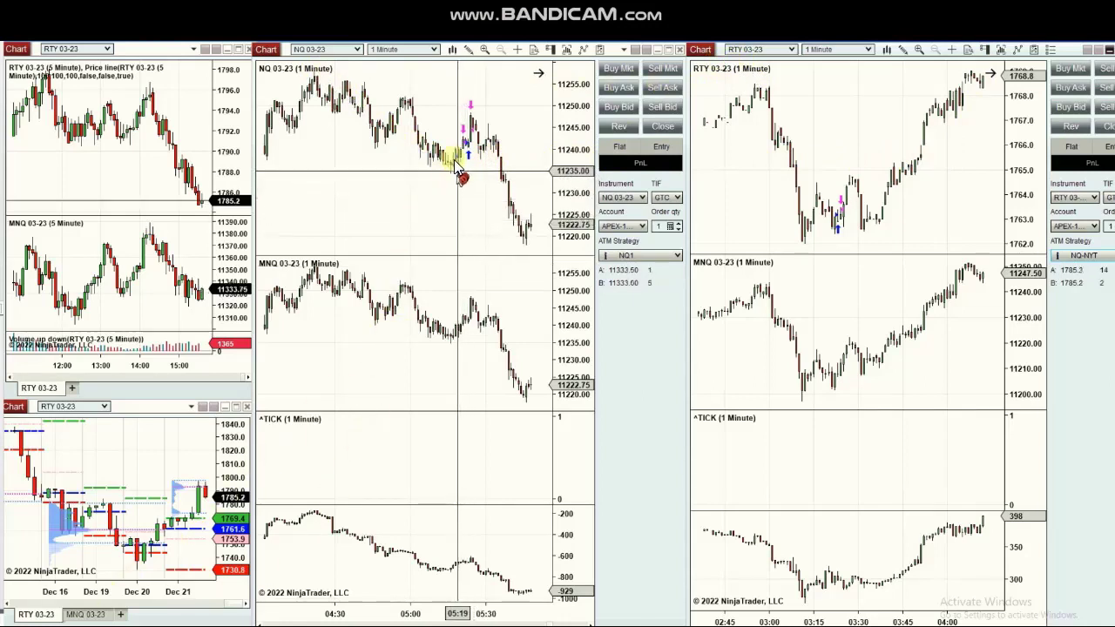
middle_click(459, 174)
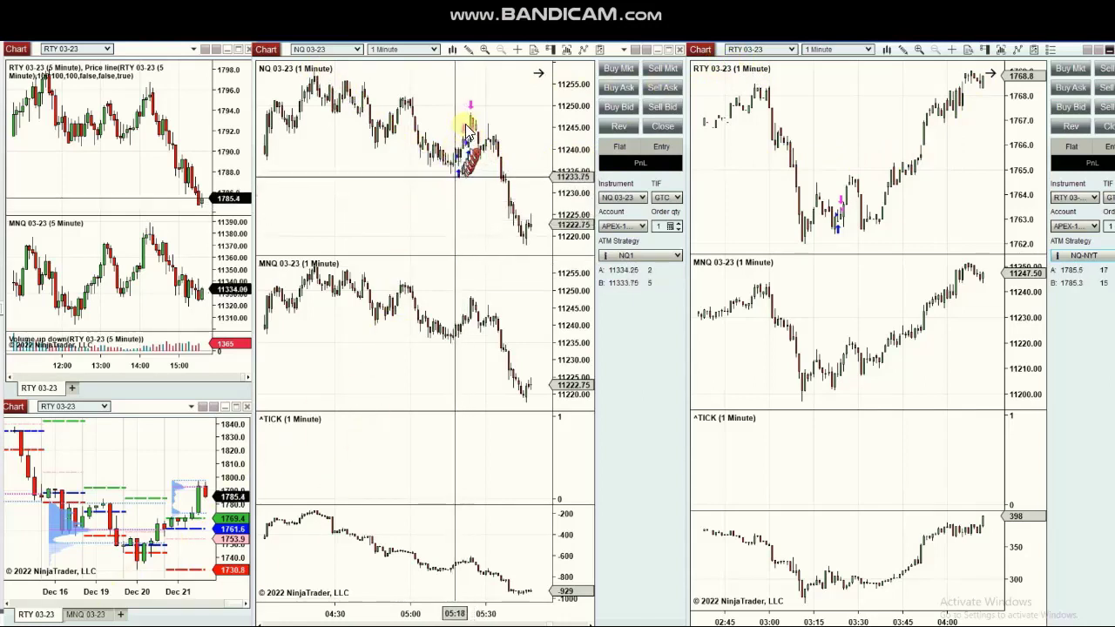
middle_click(461, 129)
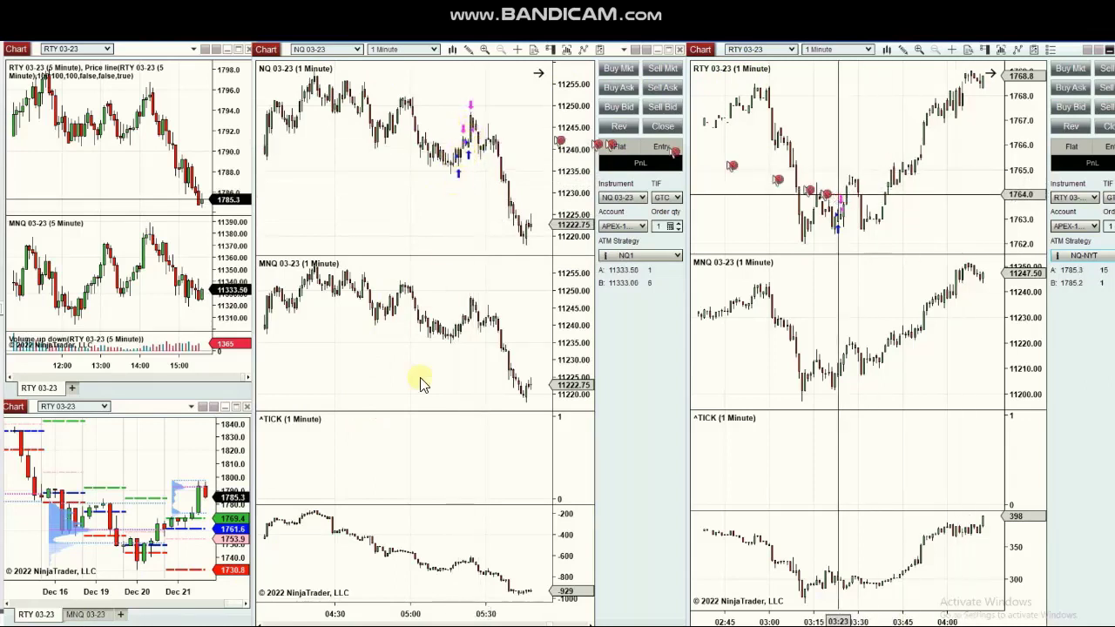
middle_click(454, 445)
middle_click(505, 443)
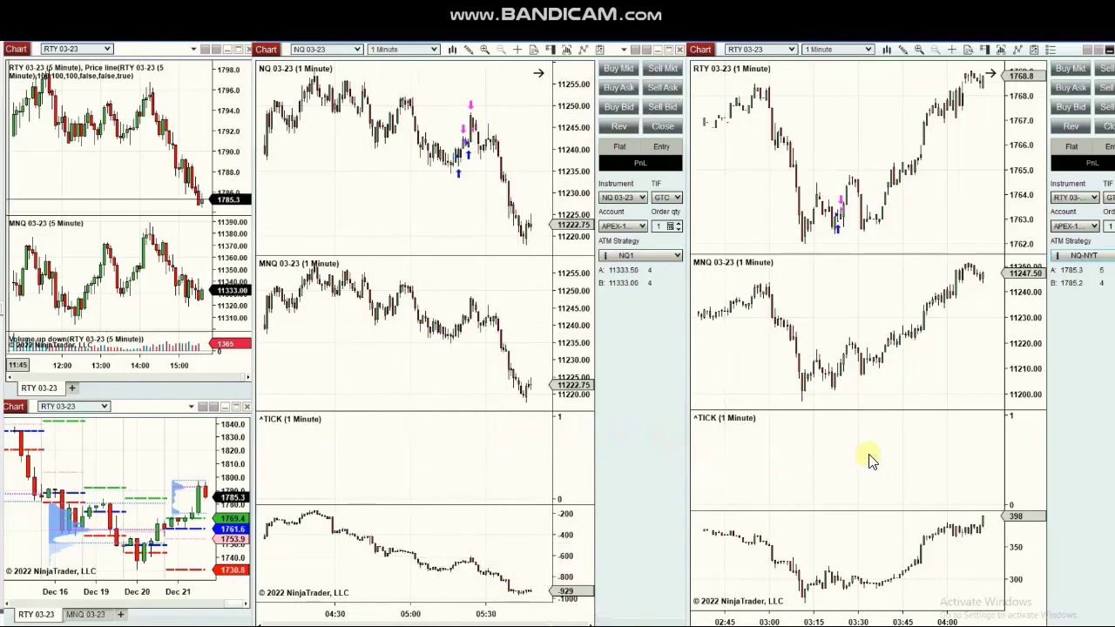
left_click(576, 624)
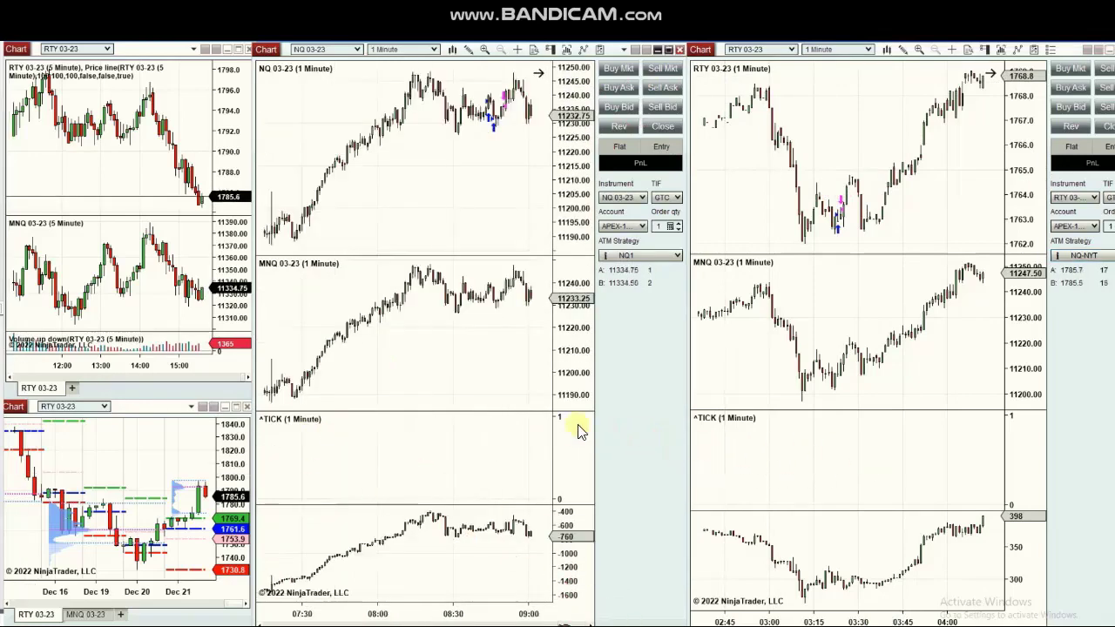
scroll(497, 134, "down", 12)
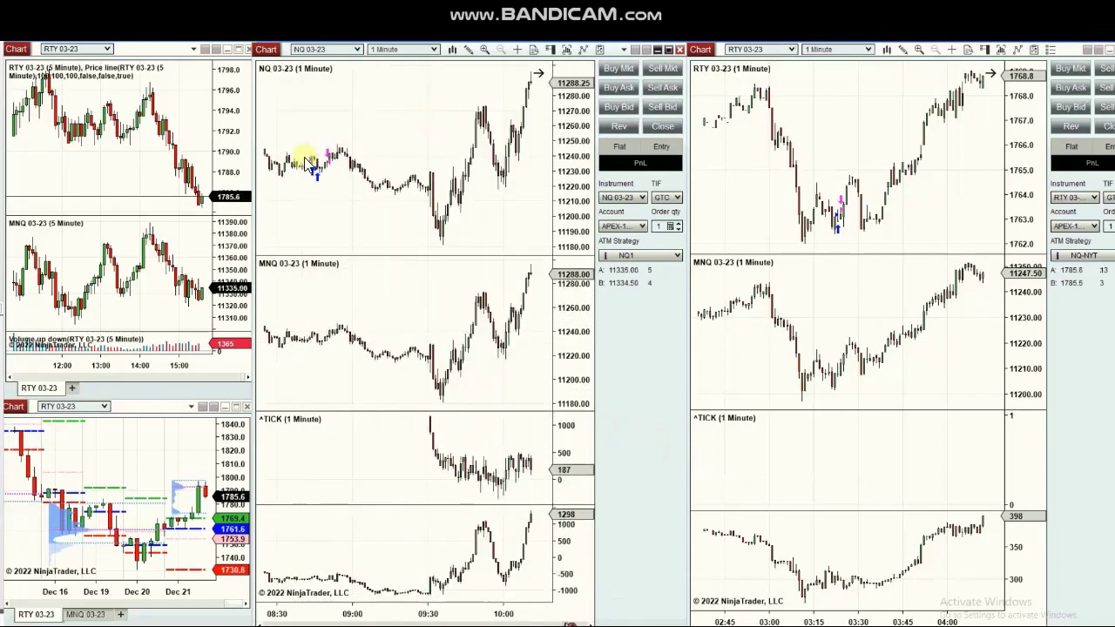
scroll(309, 183, "down", 15)
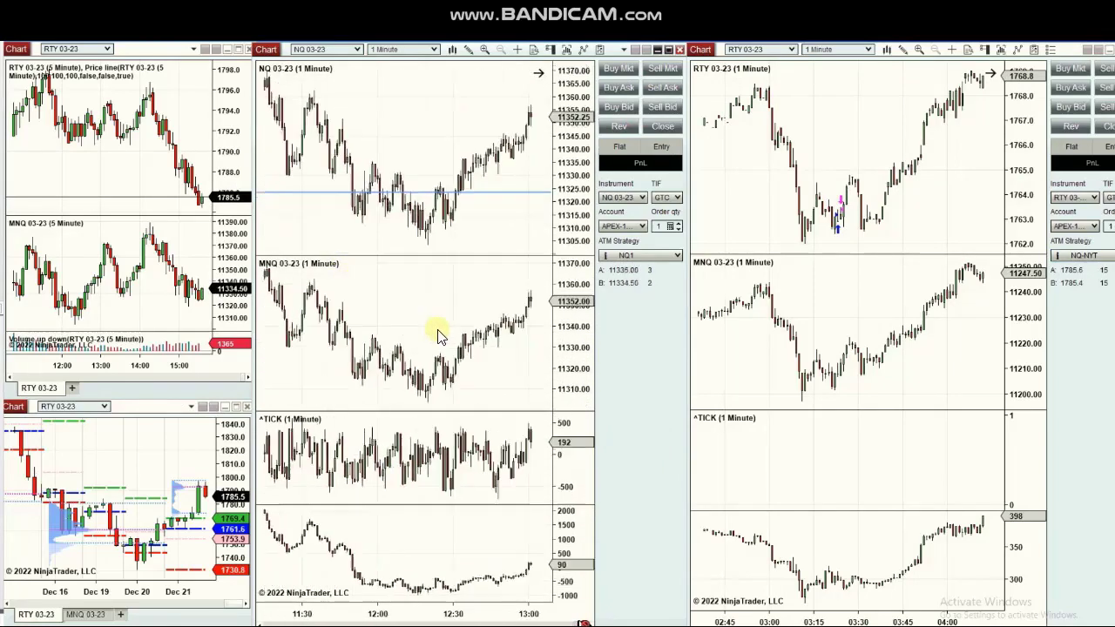
scroll(501, 444, "down", 10)
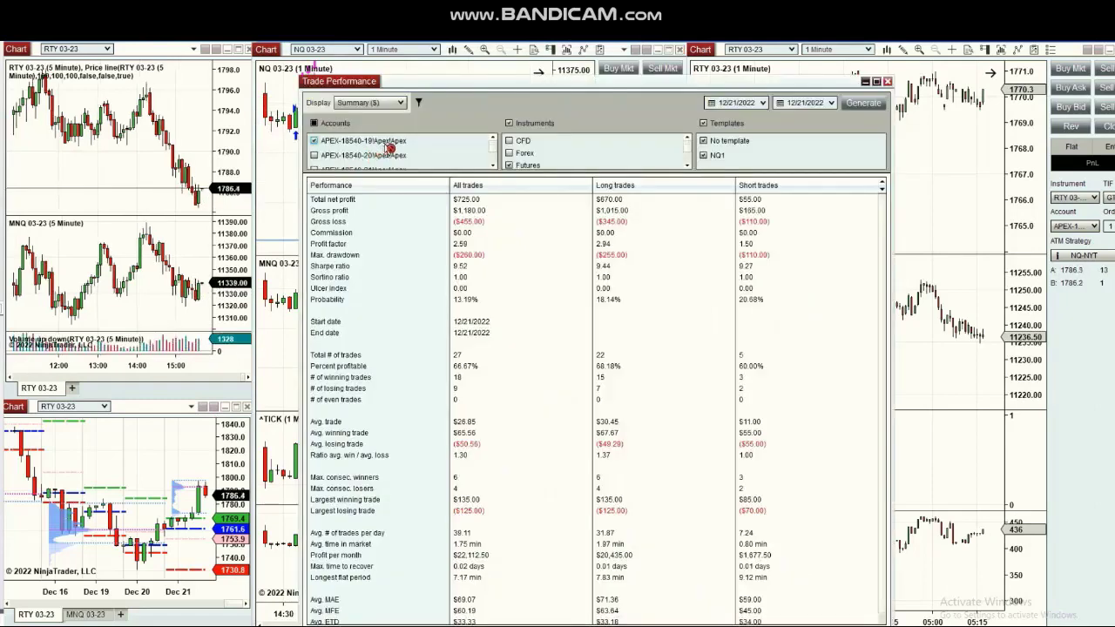
Step: Generate the Trade Performance summary for all accounts and display the system date and time beside it
left_click(324, 148)
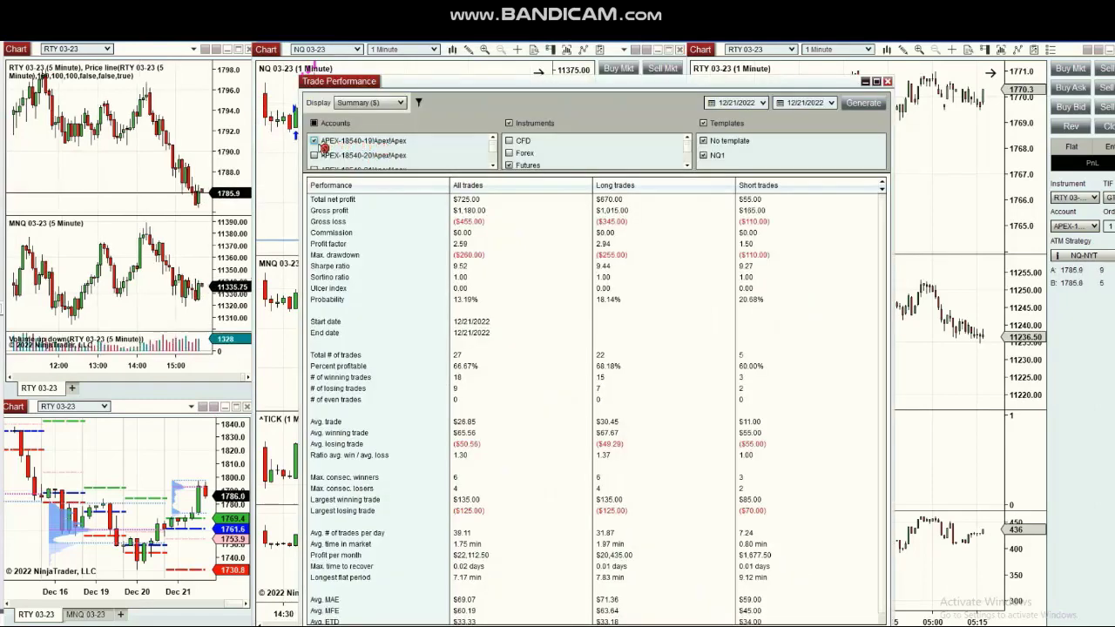
left_click(314, 142)
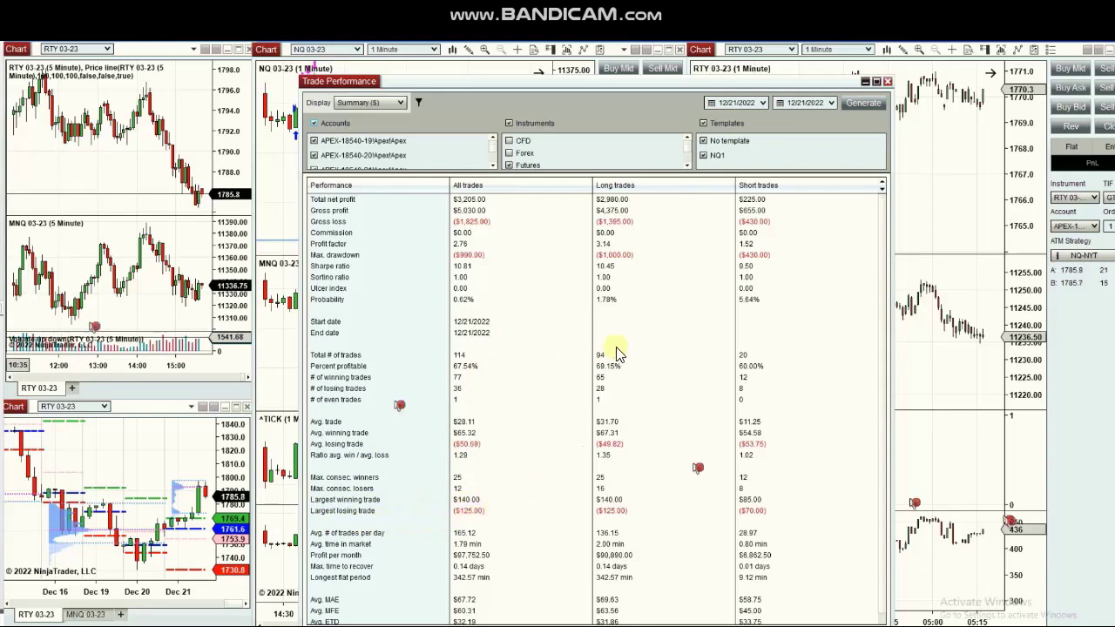
left_click(1065, 625)
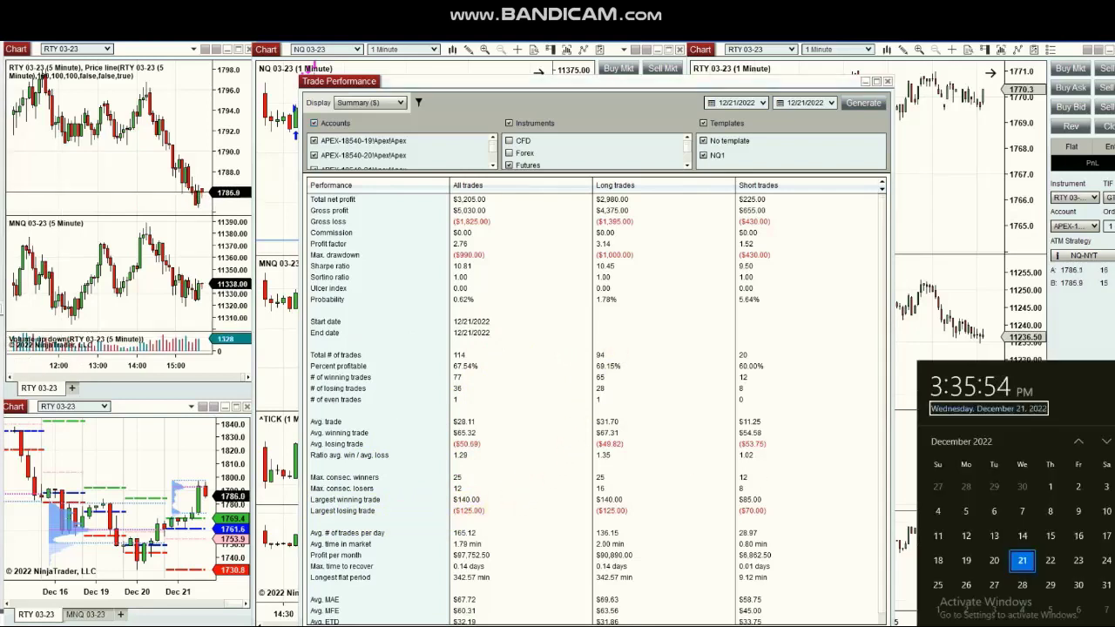